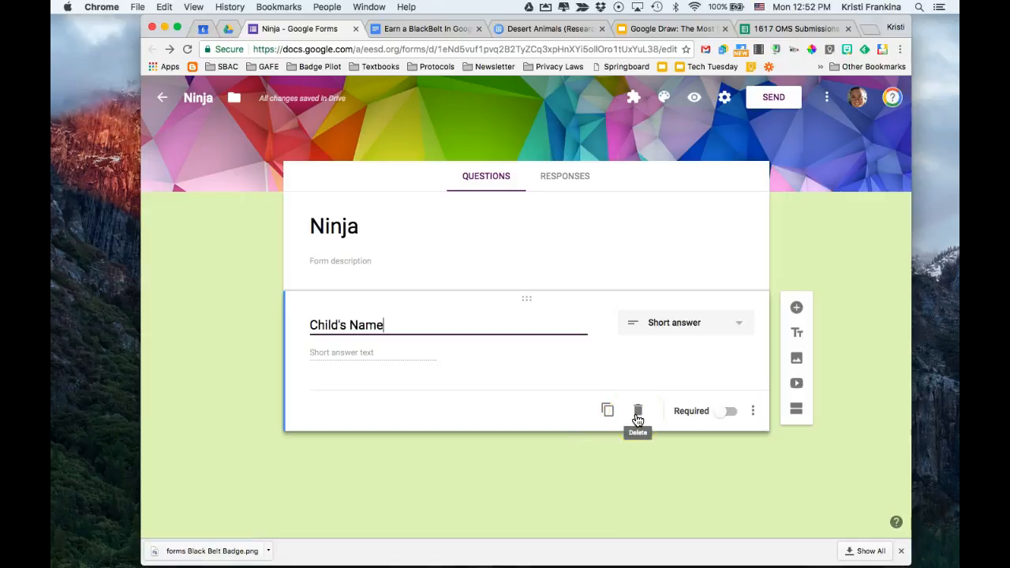
# - Make the Child's Name question required and give it the description "What is your child's name?"
pyautogui.click(722, 418)
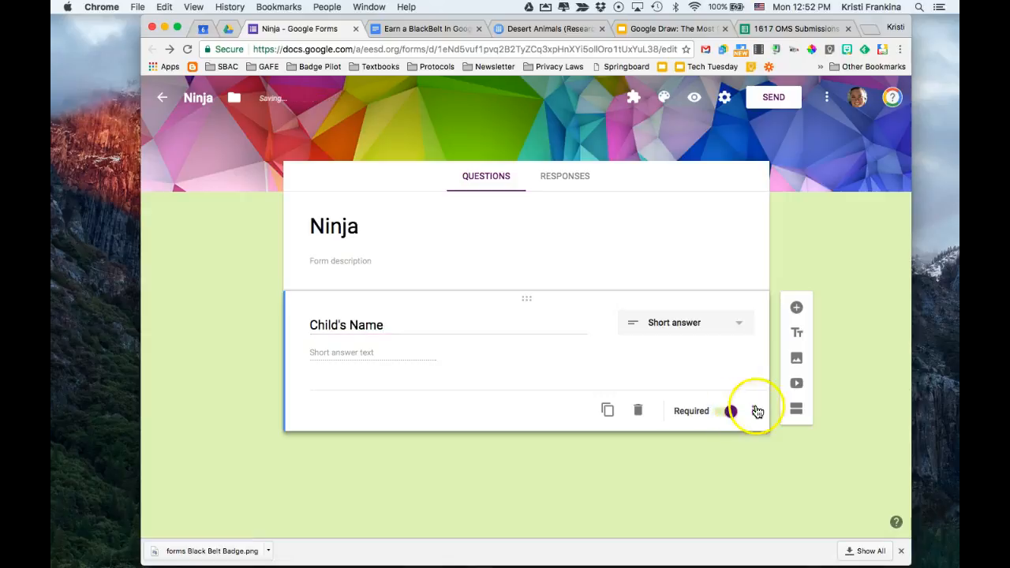
pyautogui.click(754, 412)
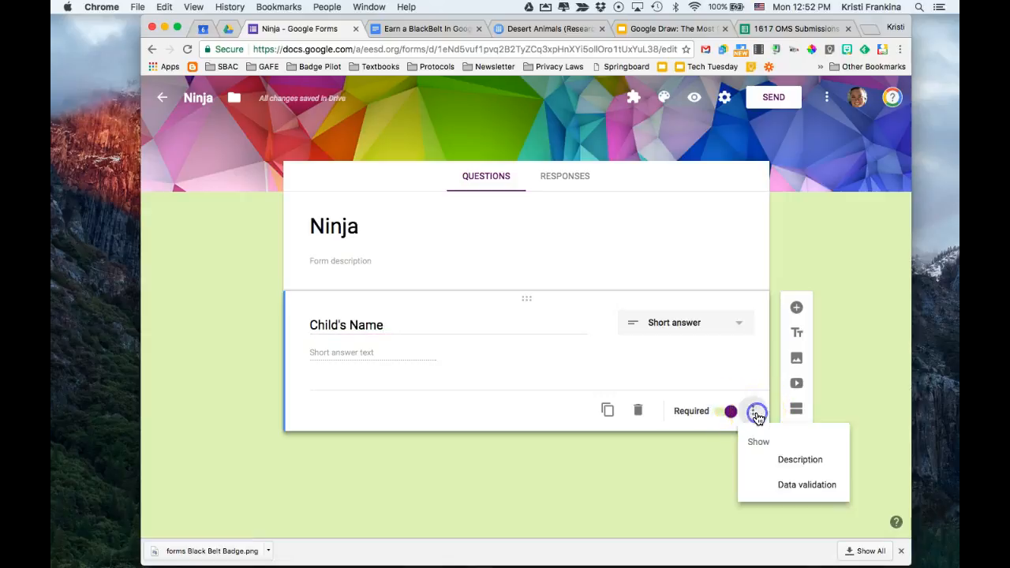
pyautogui.click(798, 463)
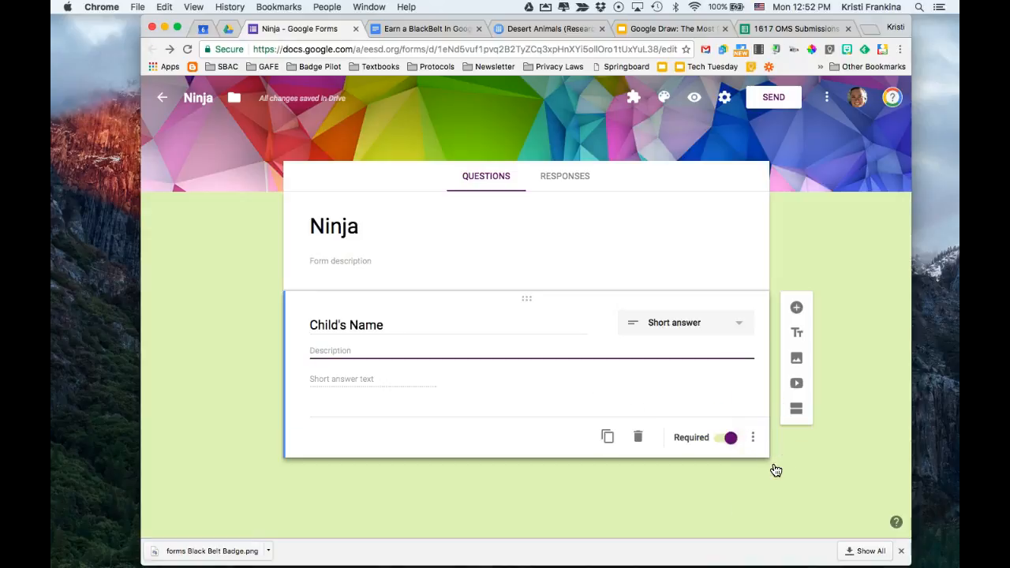
pyautogui.write("What is your child's name?")
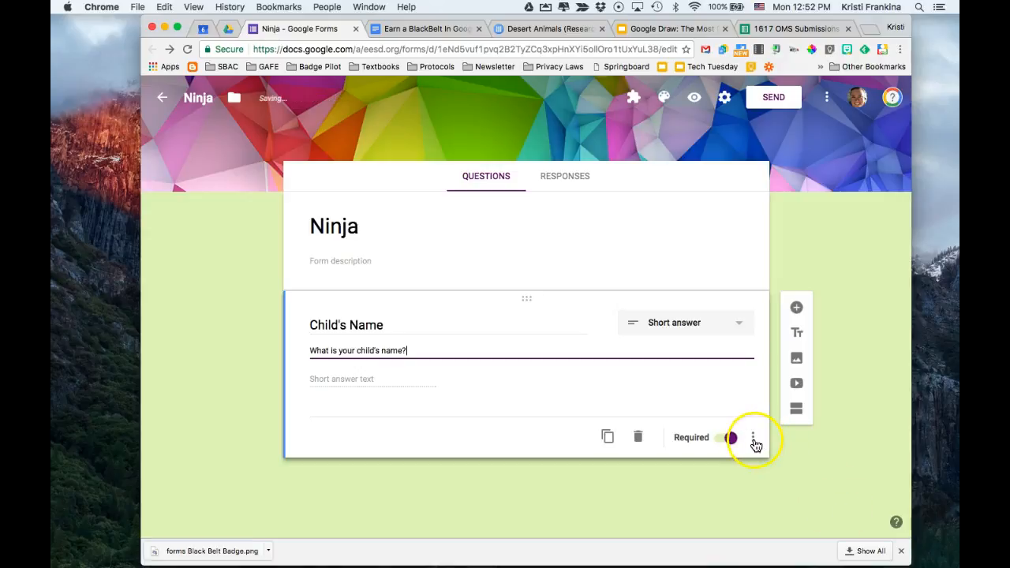
pyautogui.click(754, 439)
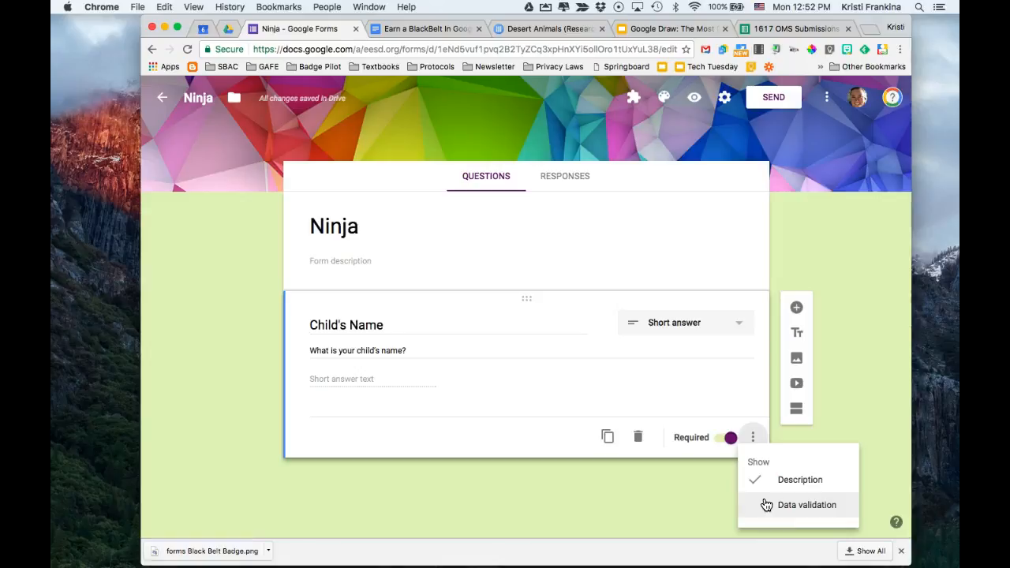
pyautogui.click(745, 432)
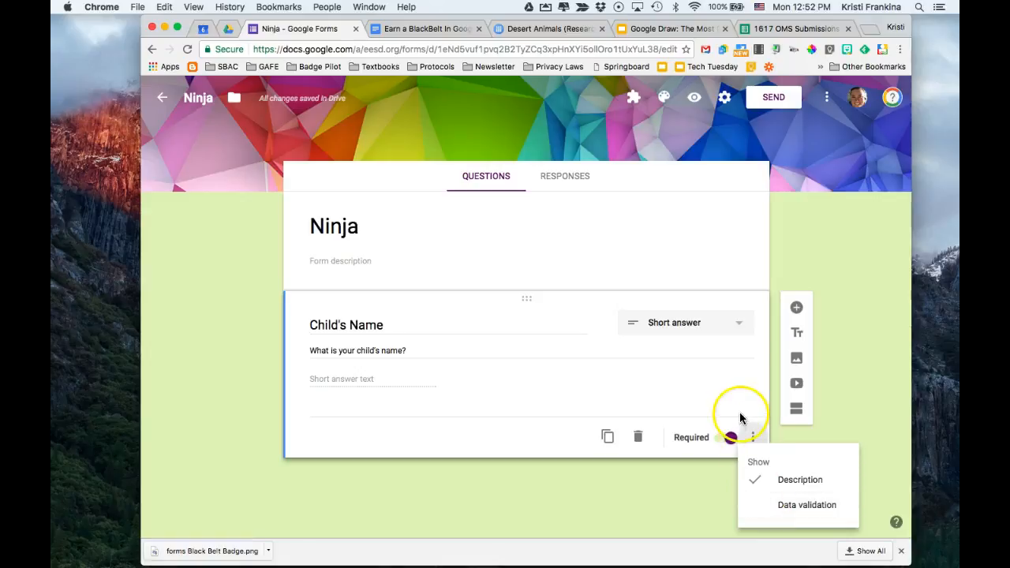
pyautogui.click(766, 379)
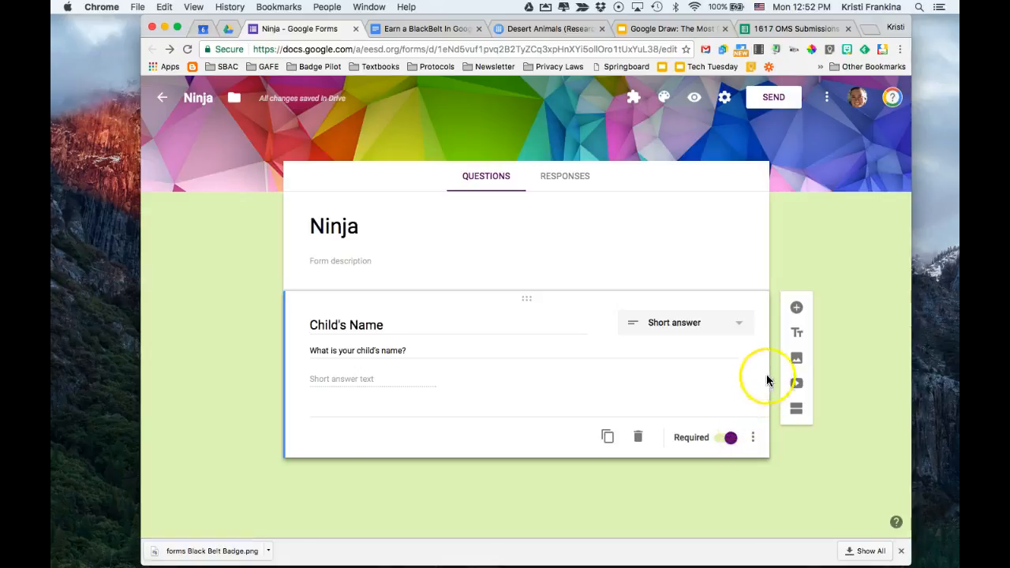
# - Add a new multiple choice question titled "What way do you prefer to communicate?"
pyautogui.click(797, 310)
pyautogui.click(720, 500)
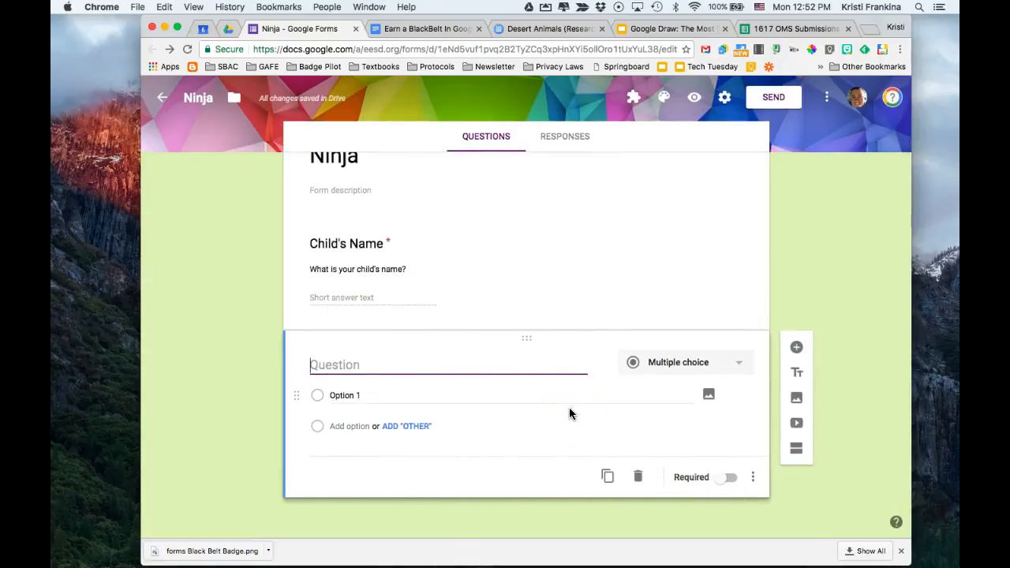
pyautogui.write('What way do you pr')
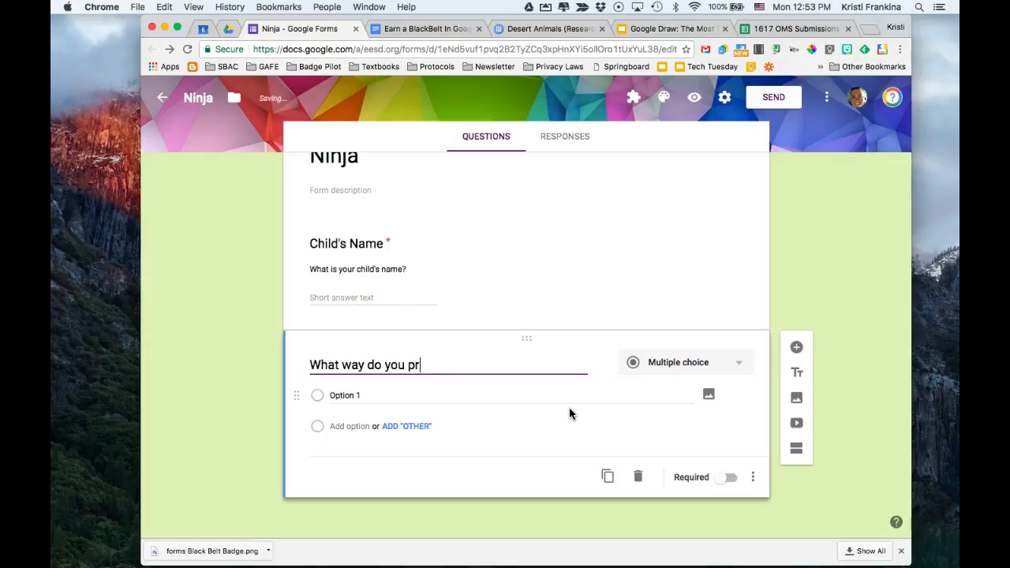
pyautogui.write('efer to communicate')
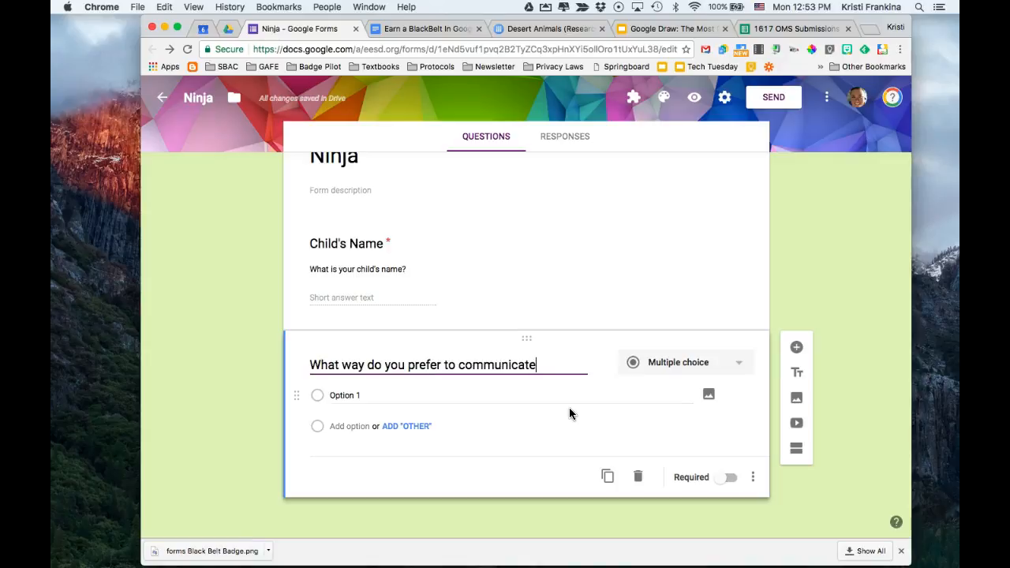
pyautogui.write('?')
# - Enter Email, Phone and In Person as the answer options of the communication question
pyautogui.click(475, 396)
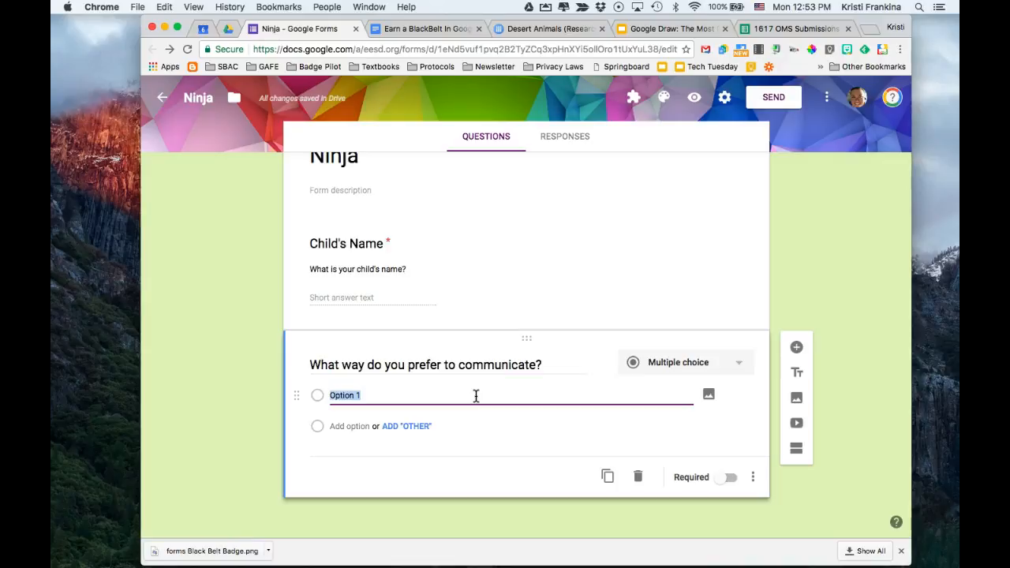
pyautogui.write('Email')
pyautogui.click(347, 427)
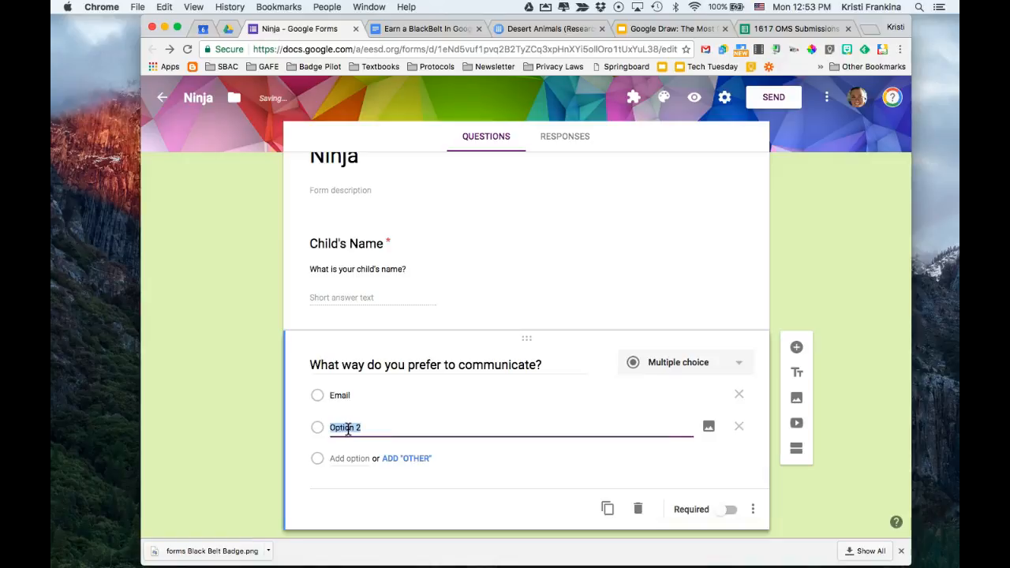
pyautogui.write('Phone')
pyautogui.press('Return')
pyautogui.write('In Person')
# - Add a fourth answer option reading "I don't like to communicate." and delete it again
pyautogui.press('Return')
pyautogui.write('I')
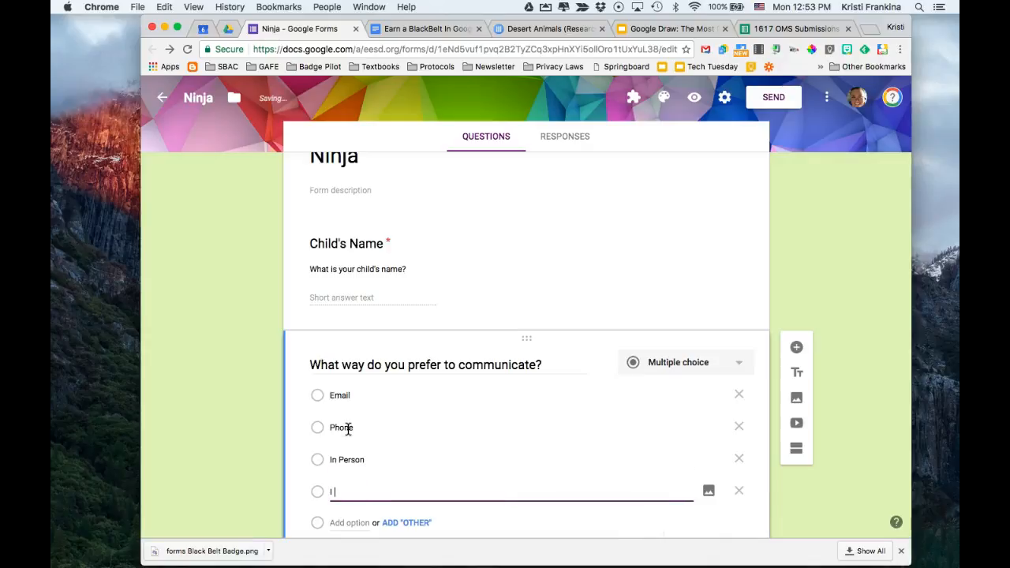
pyautogui.write(" don't like to commui")
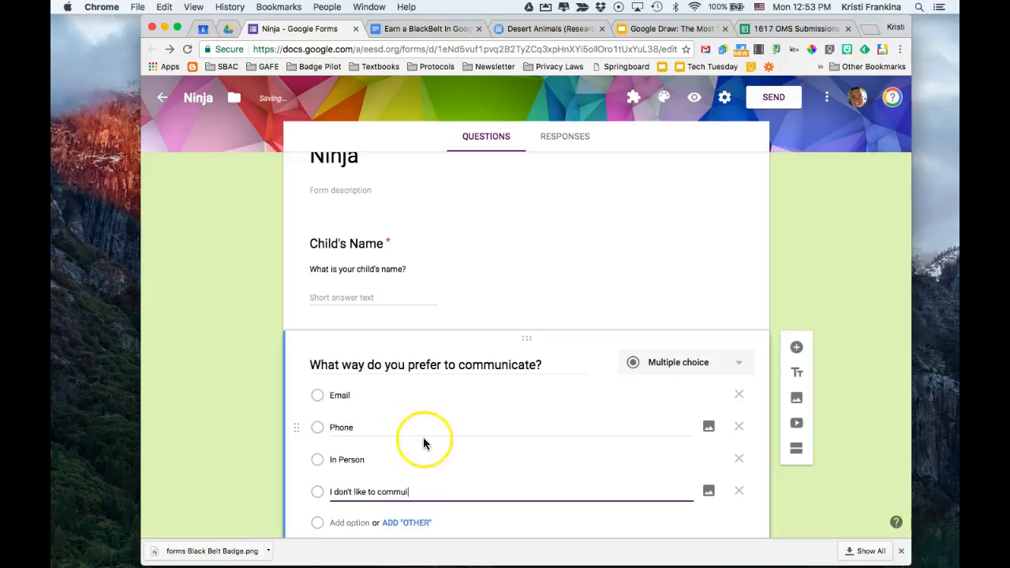
pyautogui.write('n')
pyautogui.press('BackSpace')
pyautogui.press('BackSpace')
pyautogui.write('nicate.')
pyautogui.scroll(-2, 440, 441)
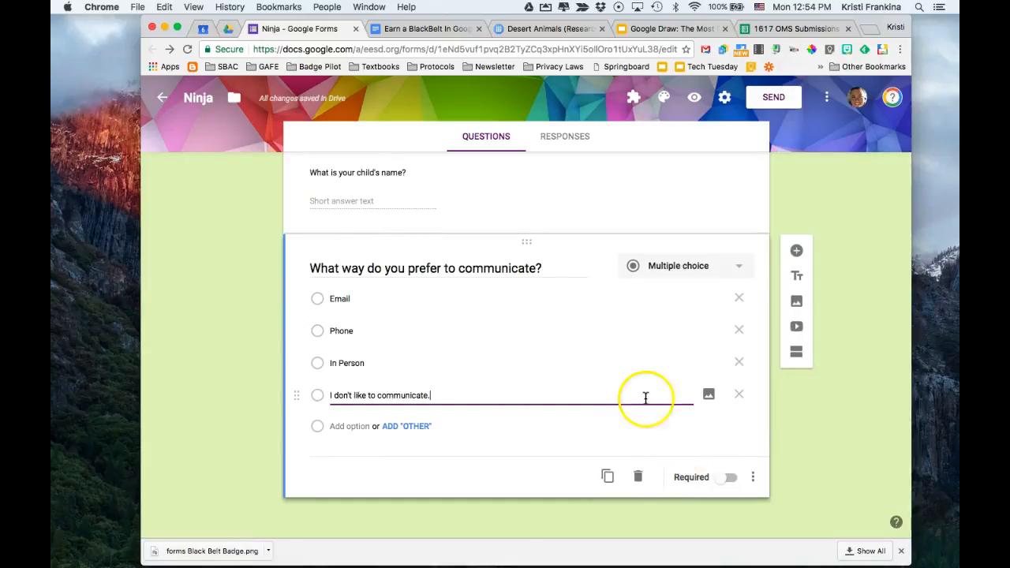
pyautogui.click(739, 395)
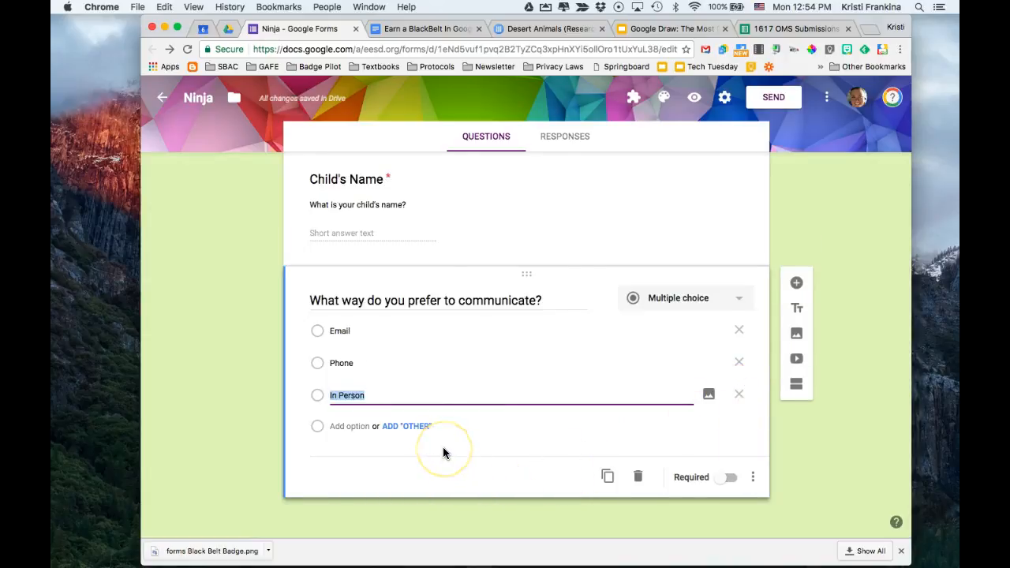
# - Add an "Other" choice to the communication question
pyautogui.click(406, 427)
pyautogui.click(365, 428)
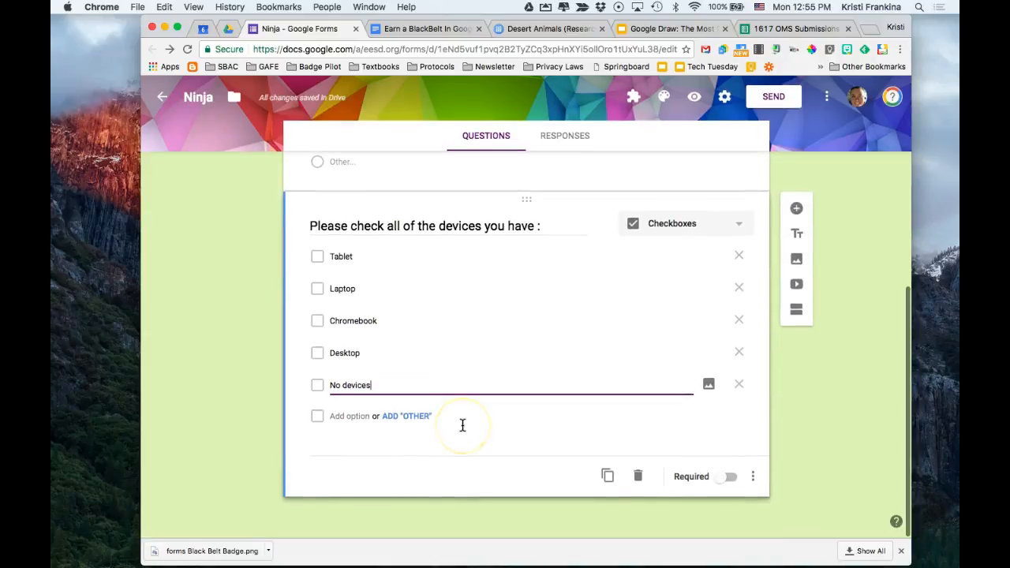
# - Switch the devices question's type to Dropdown to compare it, and return it to Checkboxes
pyautogui.click(673, 195)
pyautogui.click(674, 224)
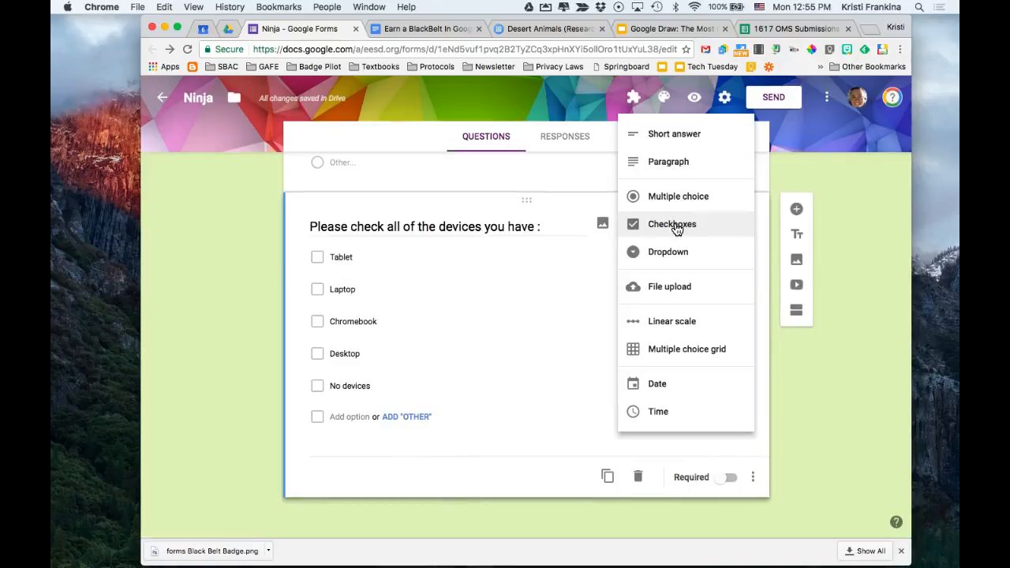
pyautogui.click(672, 252)
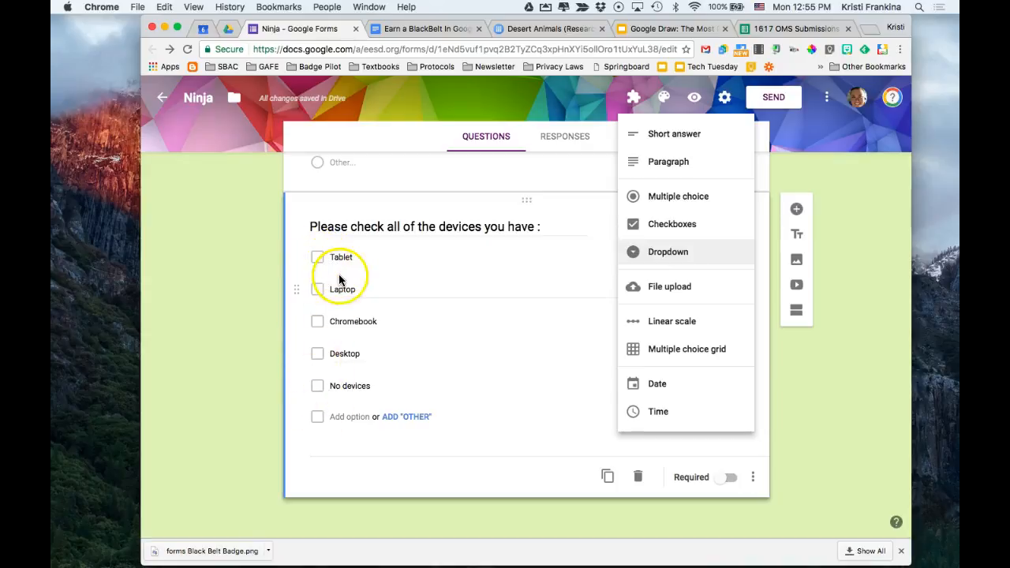
pyautogui.scroll(3, 320, 261)
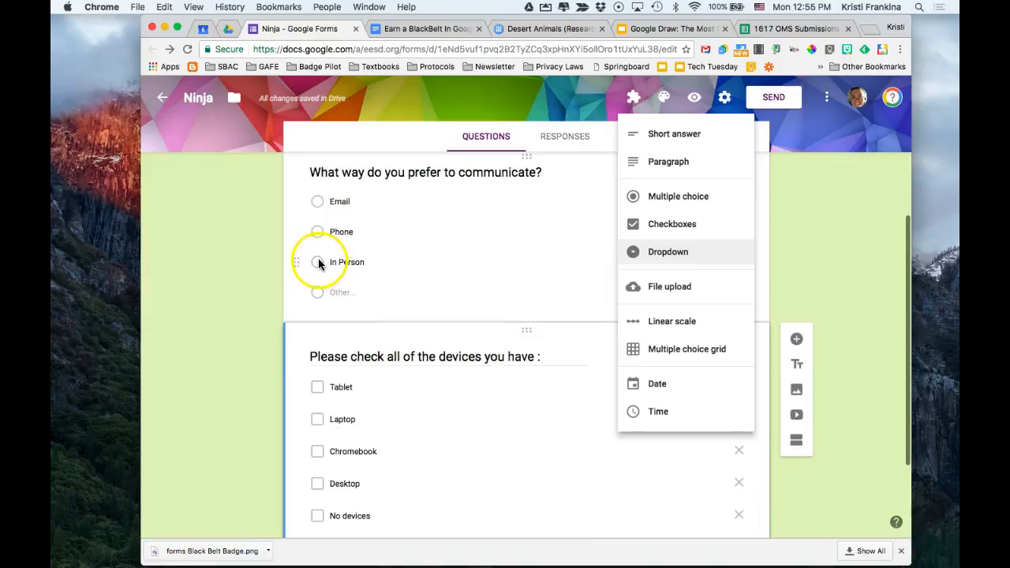
pyautogui.scroll(-1, 360, 387)
pyautogui.scroll(-3, 360, 386)
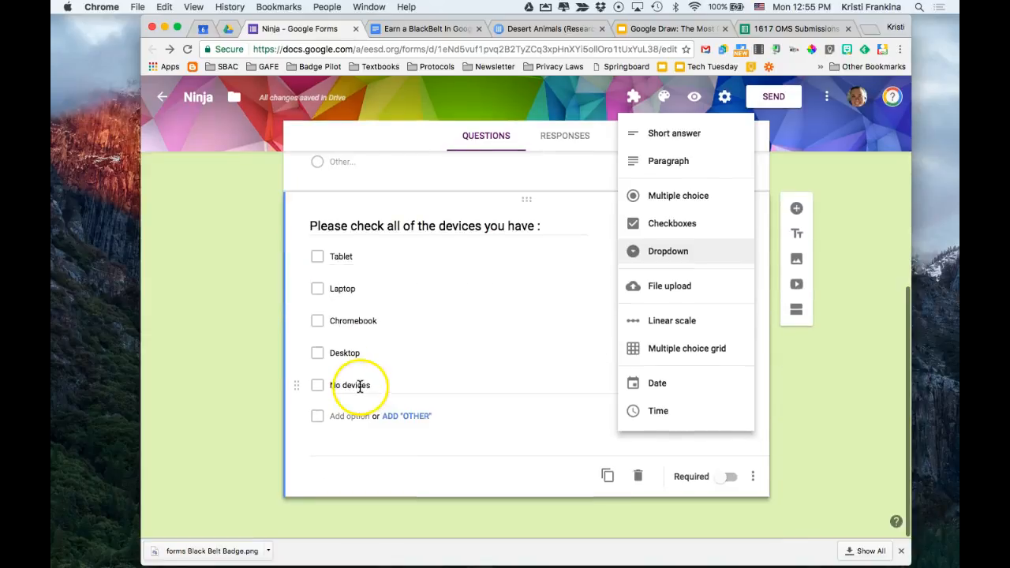
pyautogui.click(694, 253)
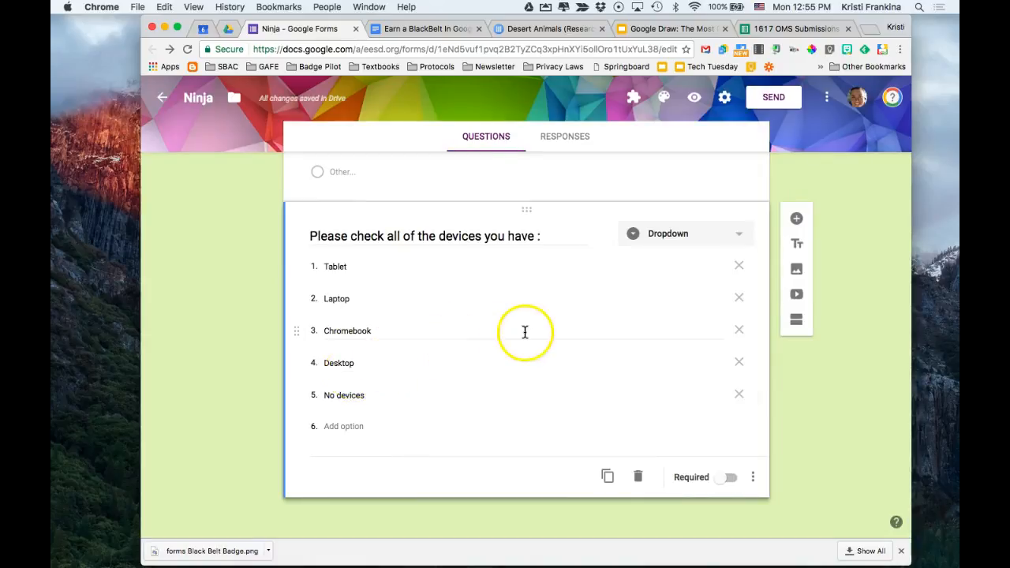
pyautogui.click(682, 236)
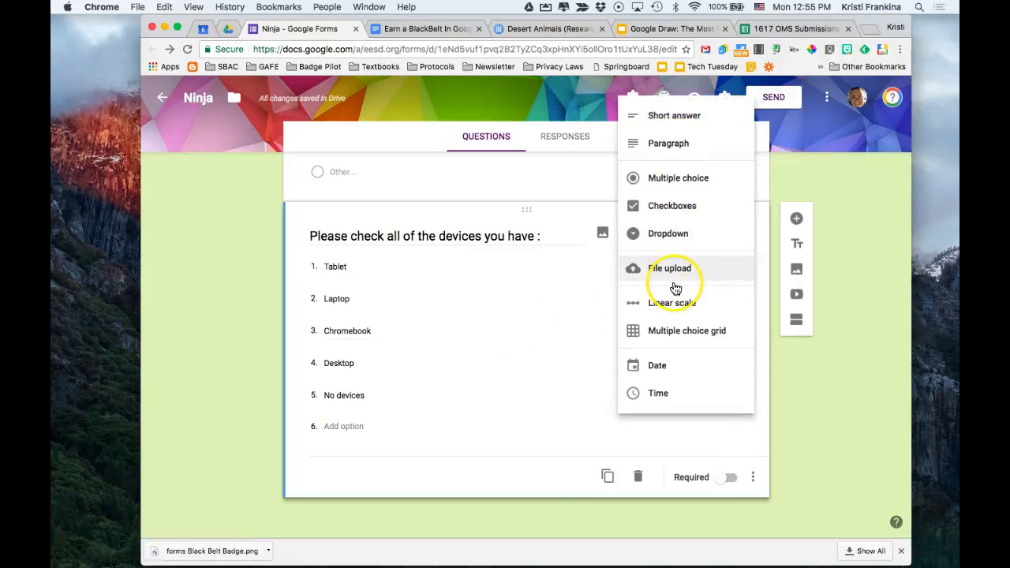
pyautogui.click(639, 207)
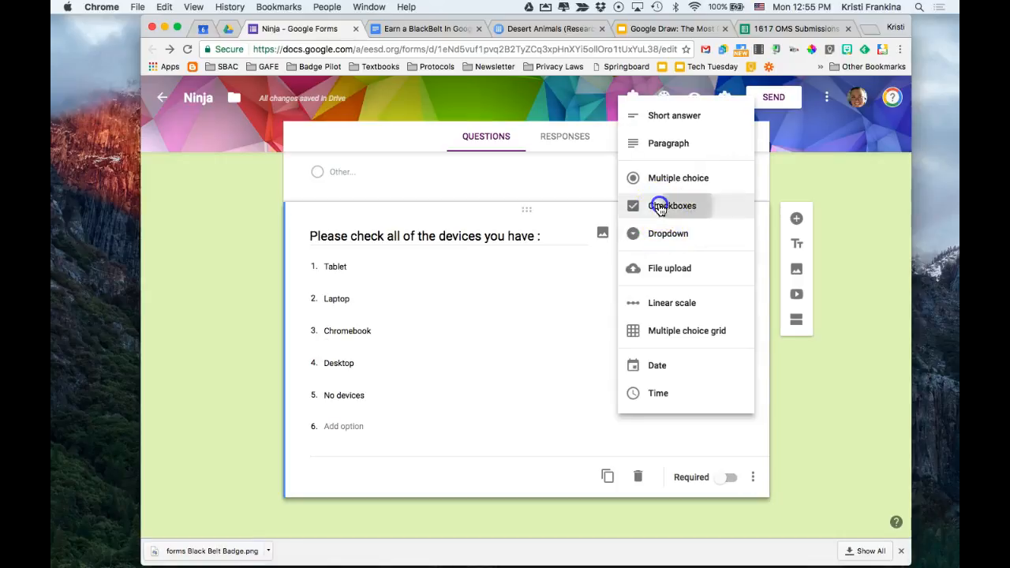
pyautogui.click(680, 244)
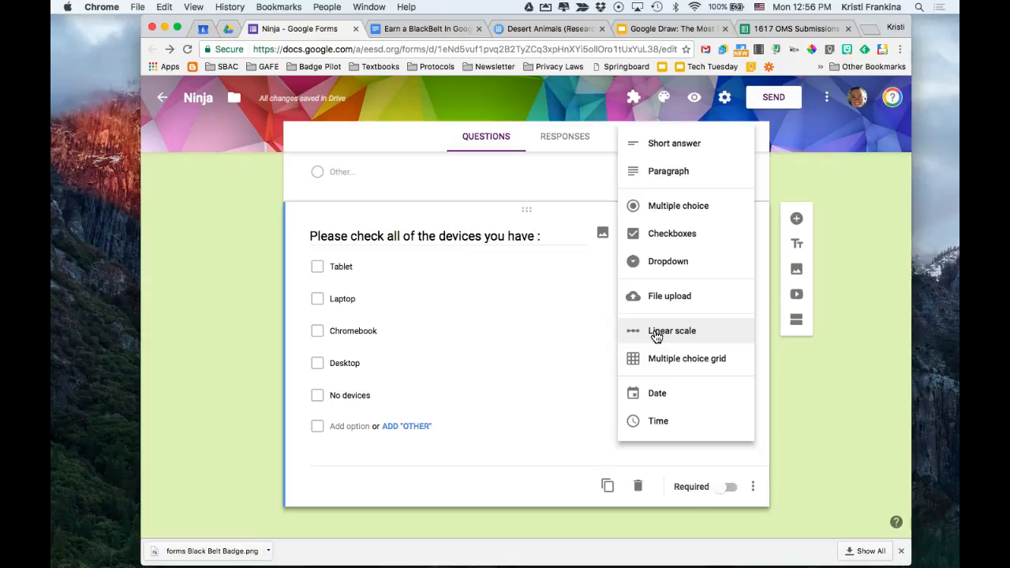
pyautogui.click(582, 343)
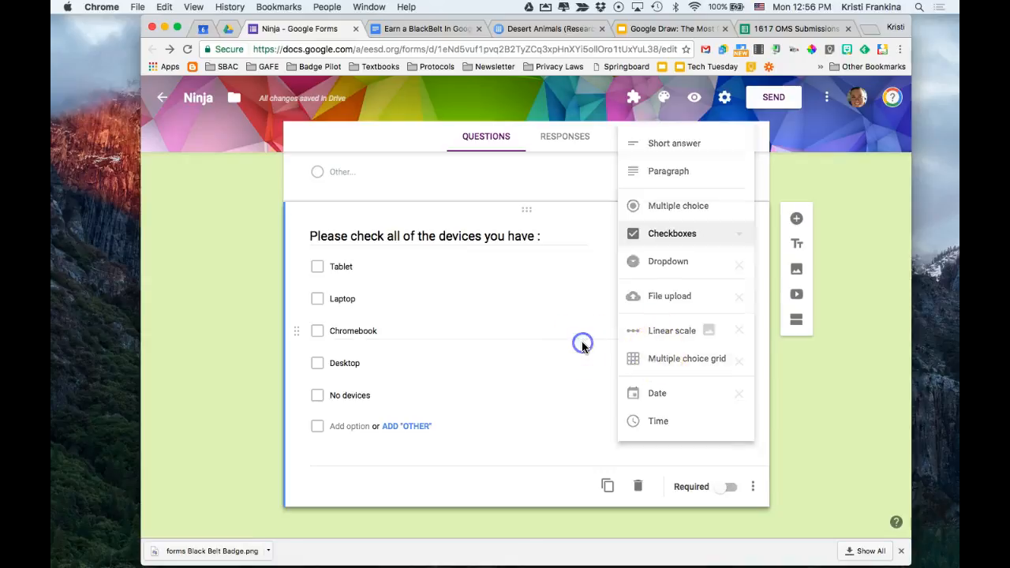
# - Add a new question below the devices question and set its type to Multiple choice grid
pyautogui.click(797, 219)
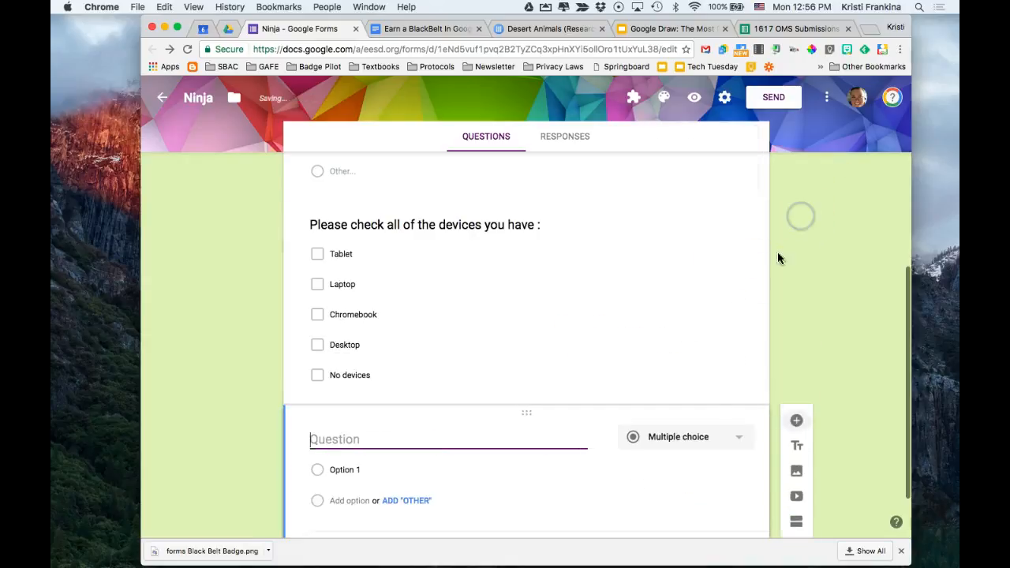
pyautogui.click(669, 436)
pyautogui.click(669, 450)
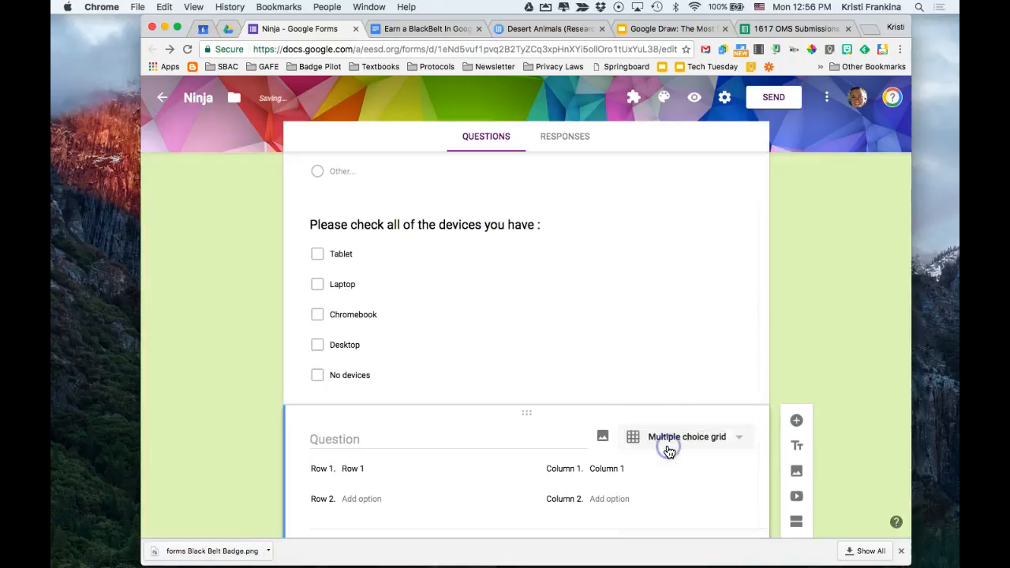
# - Title the grid question "Rate your favorite subjects."
pyautogui.click(630, 388)
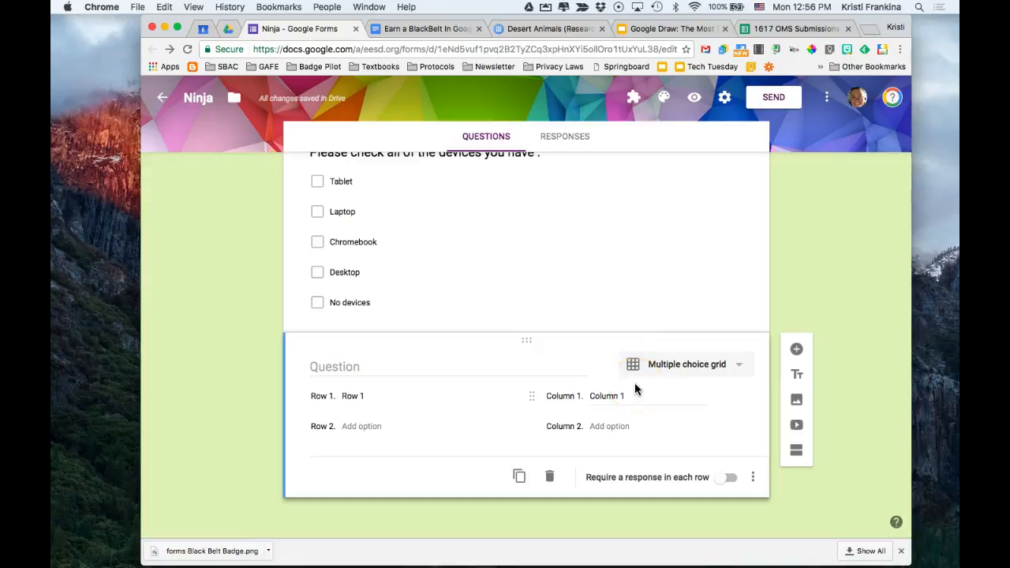
pyautogui.click(389, 365)
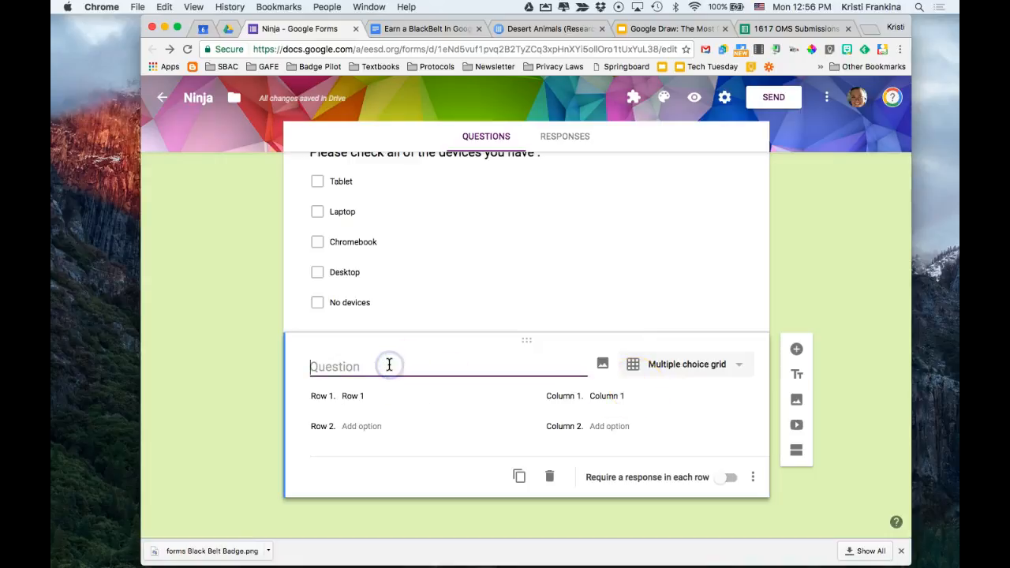
pyautogui.write('Ch')
pyautogui.press('BackSpace')
pyautogui.press('BackSpace')
pyautogui.press('BackSpace')
pyautogui.press('BackSpace')
pyautogui.press('BackSpace')
pyautogui.write('Rate your favo')
pyautogui.press('BackSpace')
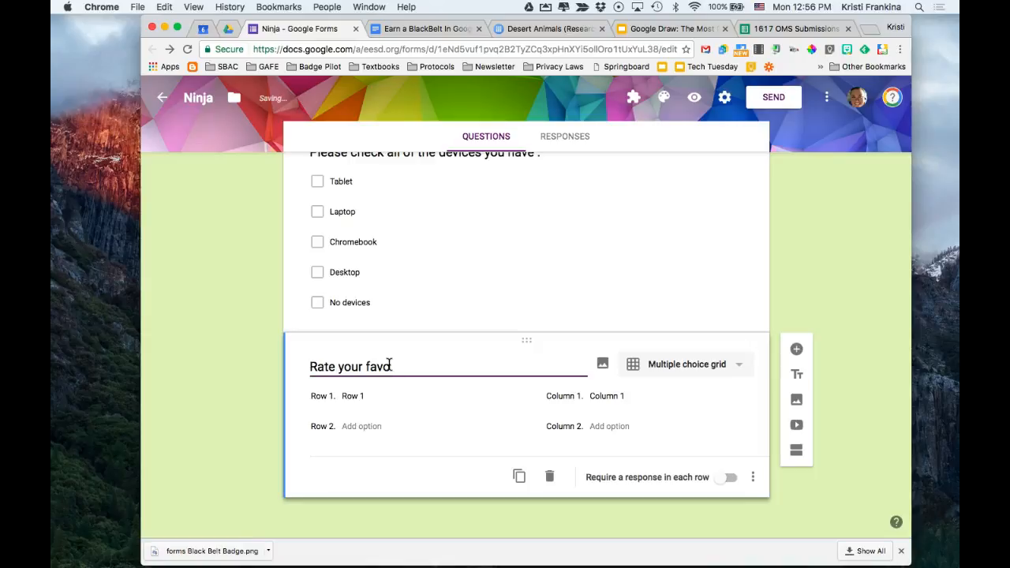
pyautogui.write('rite su')
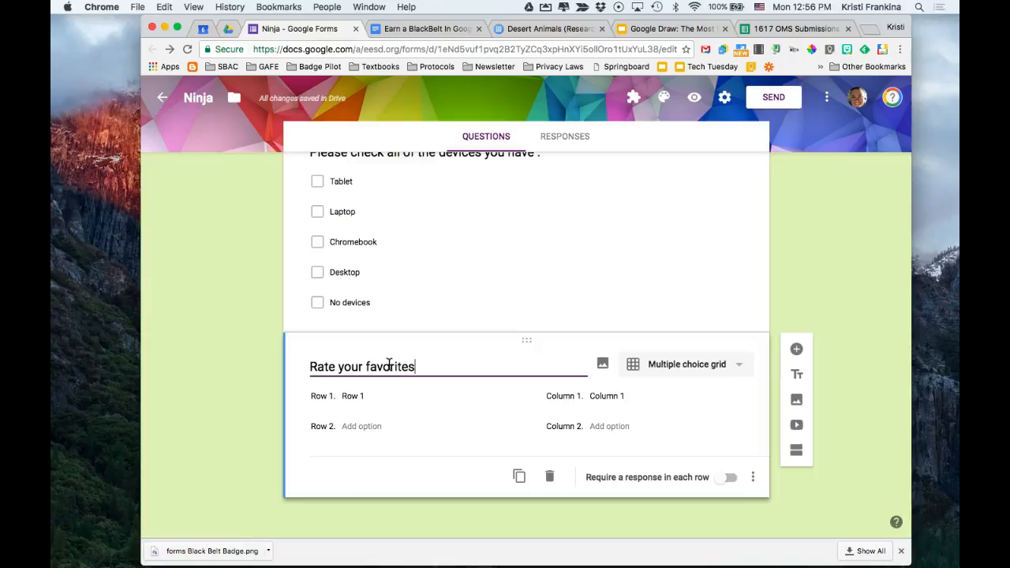
pyautogui.write('bject')
pyautogui.press('BackSpace')
pyautogui.write('cts.')
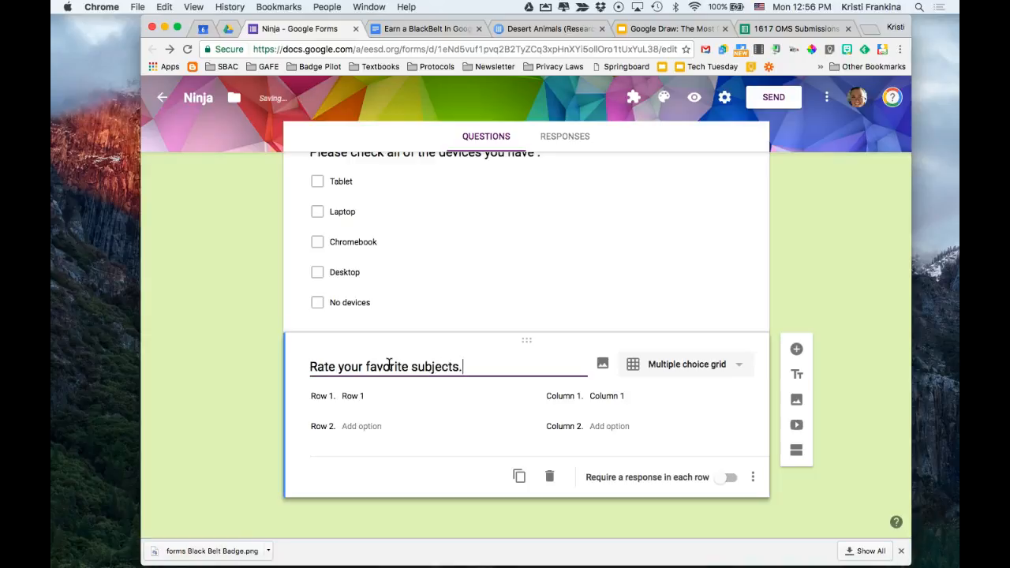
# - Fill in the grid question's rows as Math, Reading, Writing, Science, Social Studies, PE and Art
pyautogui.click(351, 396)
pyautogui.write('Ma')
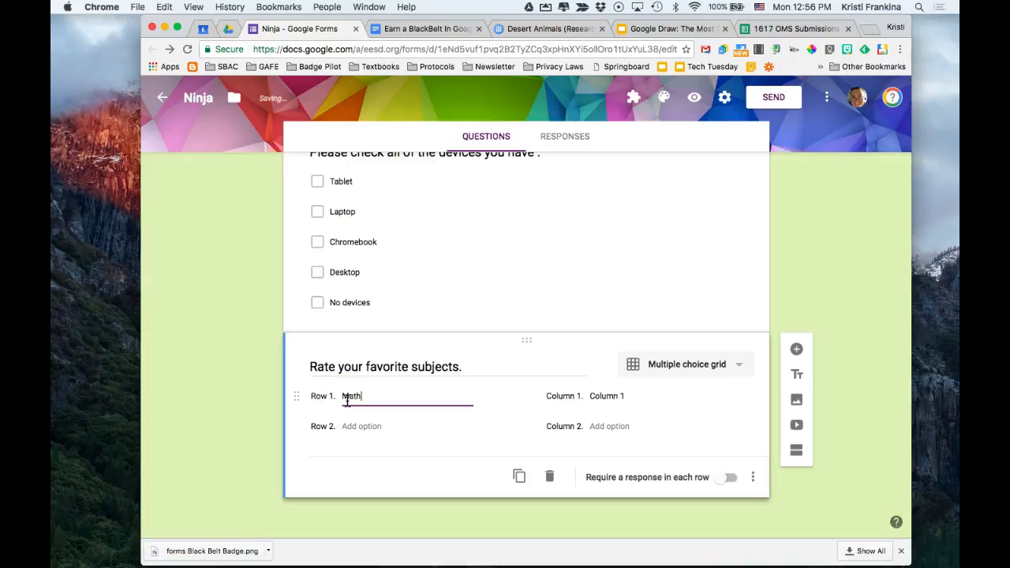
pyautogui.write('th')
pyautogui.press('Return')
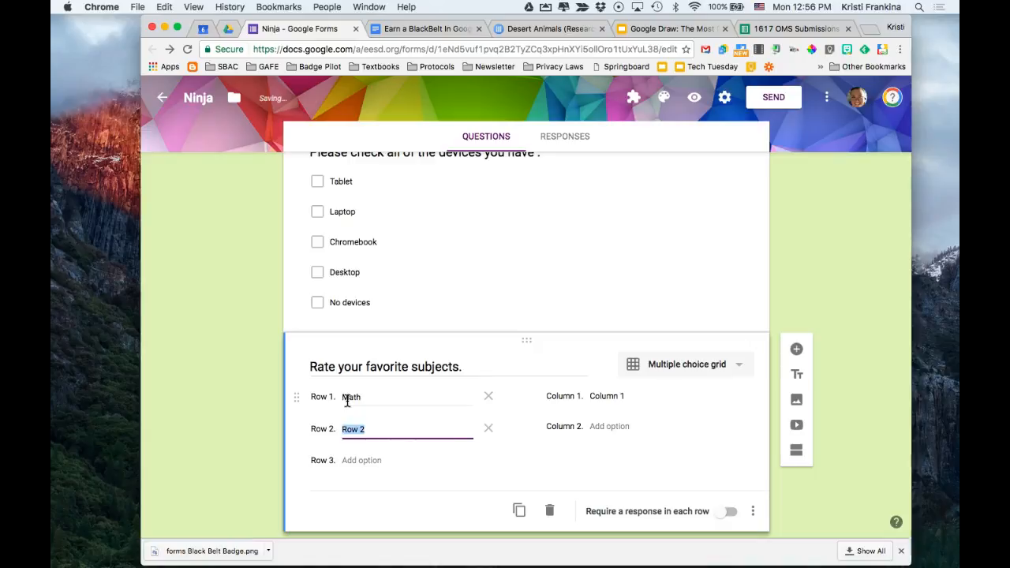
pyautogui.write('Reading')
pyautogui.press('Return')
pyautogui.write('Writing')
pyautogui.press('Return')
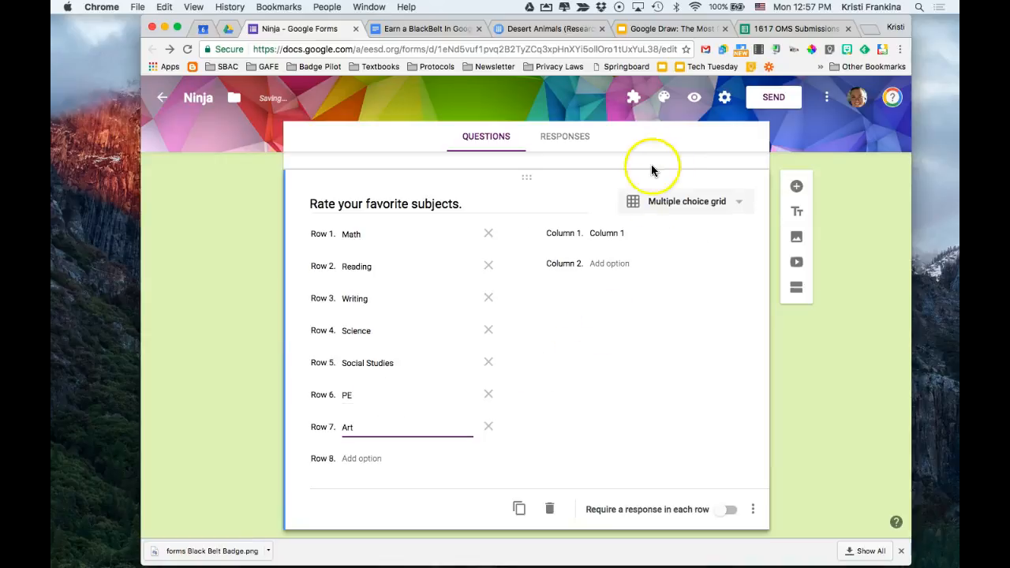
# - Label the grid columns "Least Favoite", "It's Ok.", "I like it.", "I love it." and "I cannot go a day without studying this subject."
pyautogui.click(613, 231)
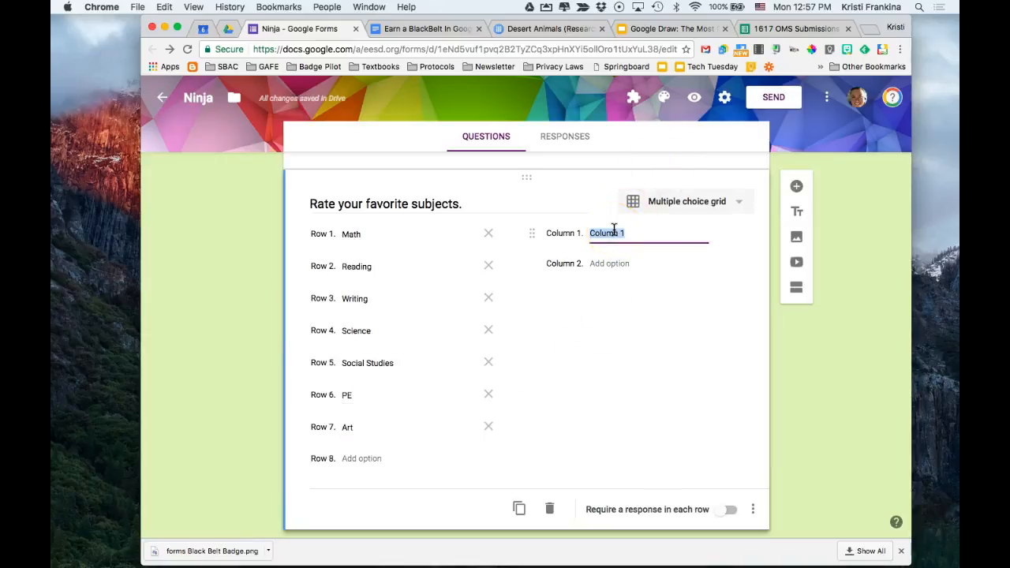
pyautogui.write('Least Favoi')
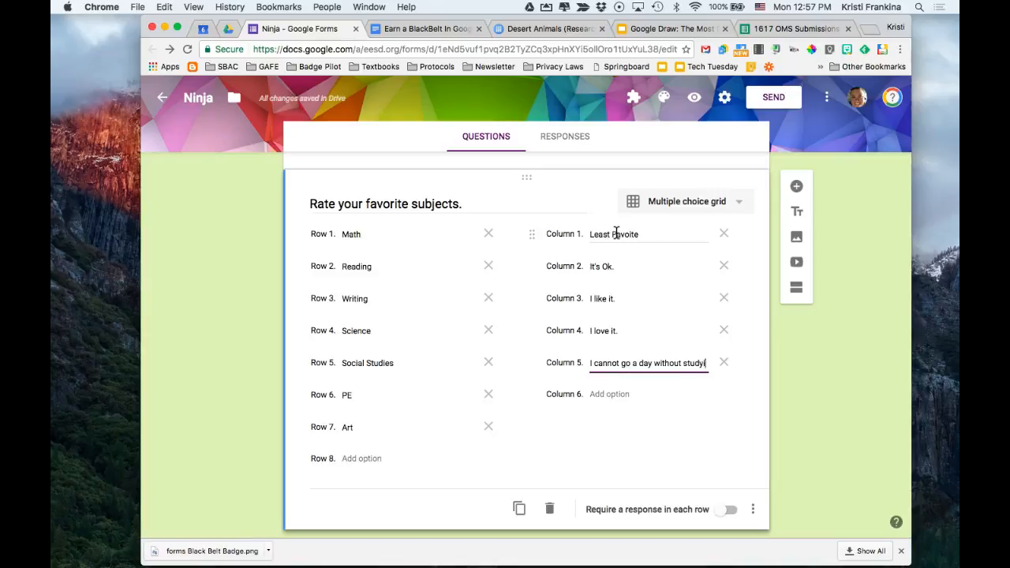
pyautogui.write('ng this subject.')
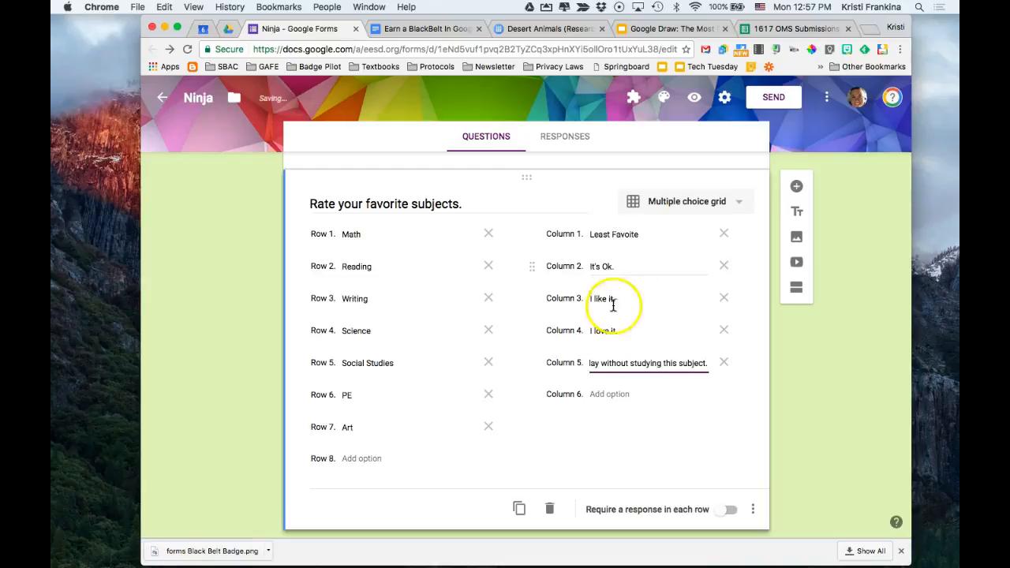
pyautogui.click(566, 410)
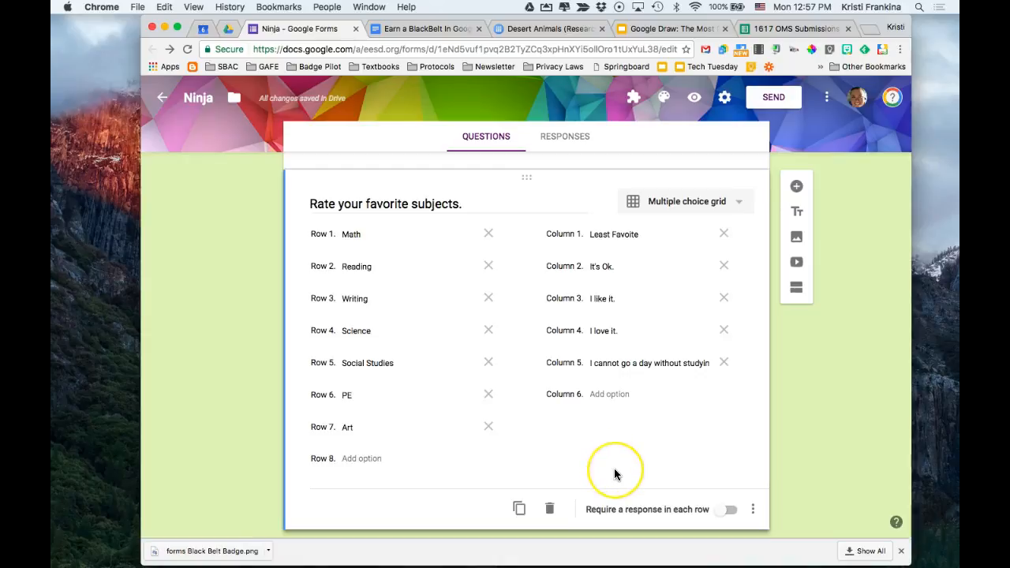
# - Make a response required in each row of the favorite subjects grid
pyautogui.scroll(-1, 621, 479)
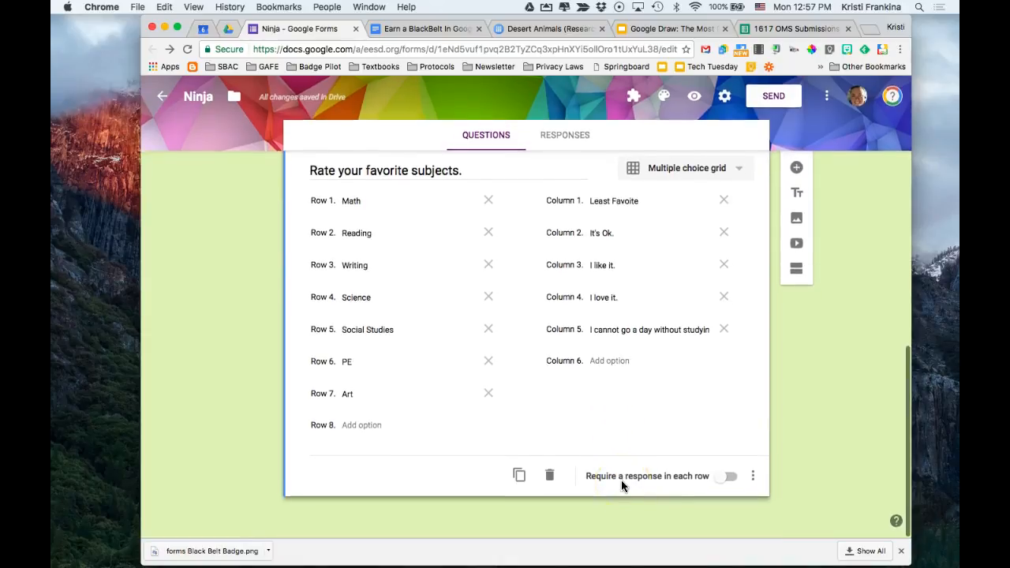
pyautogui.click(721, 482)
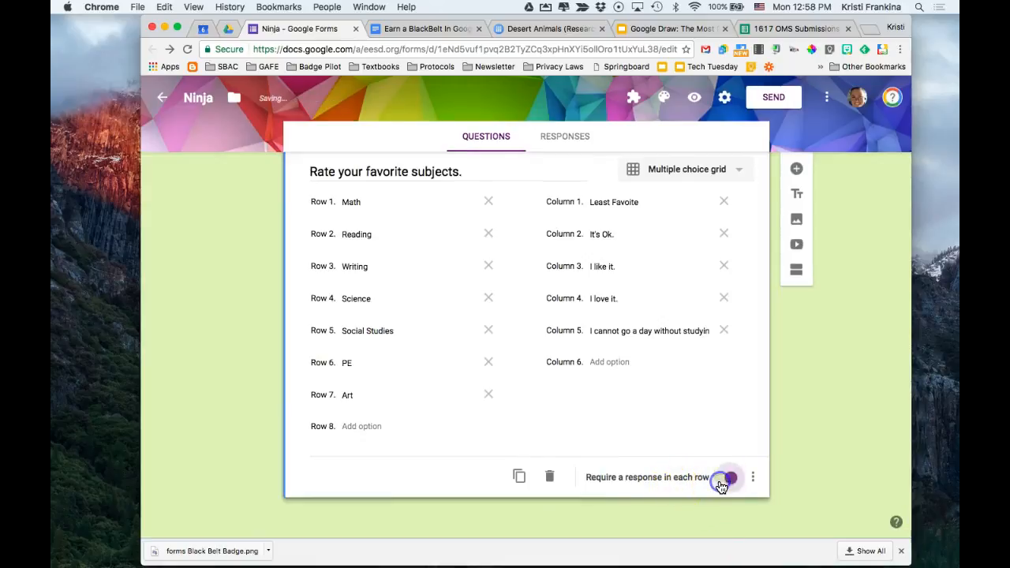
# - Preview the form and review its questions from the child's name down to the favorite subjects grid
pyautogui.scroll(1, 714, 351)
pyautogui.scroll(15, 714, 351)
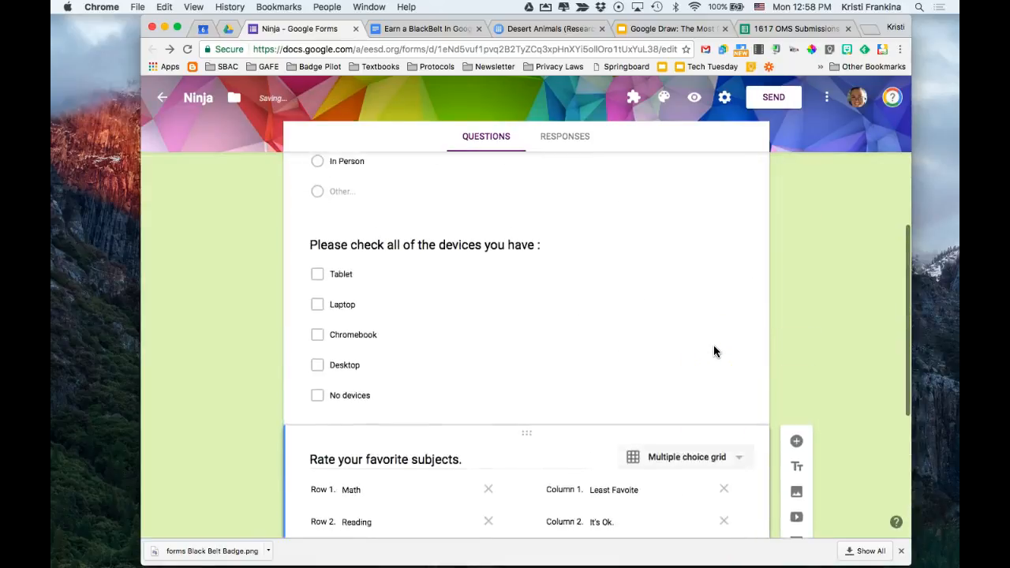
pyautogui.click(693, 97)
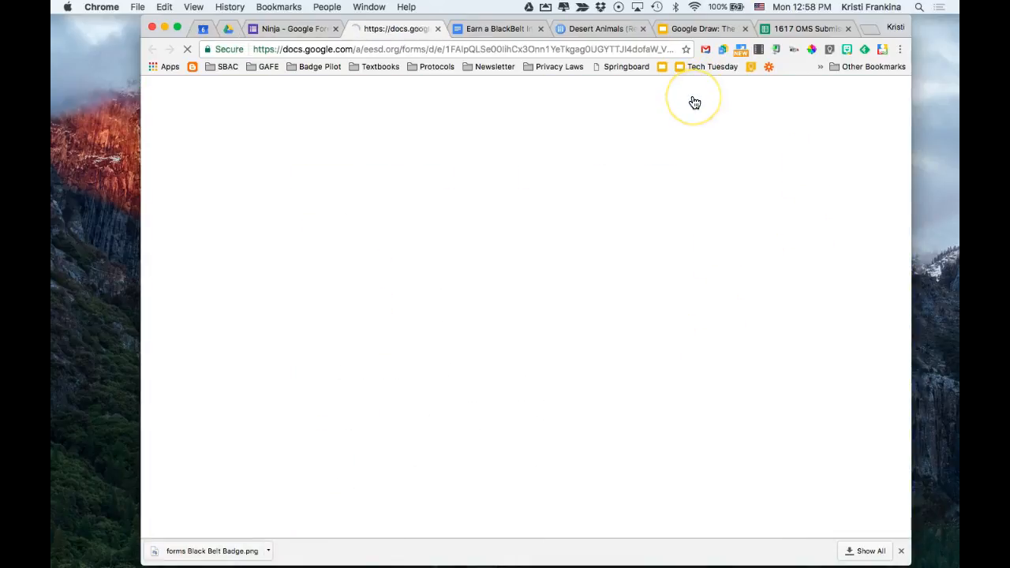
pyautogui.scroll(-4, 723, 339)
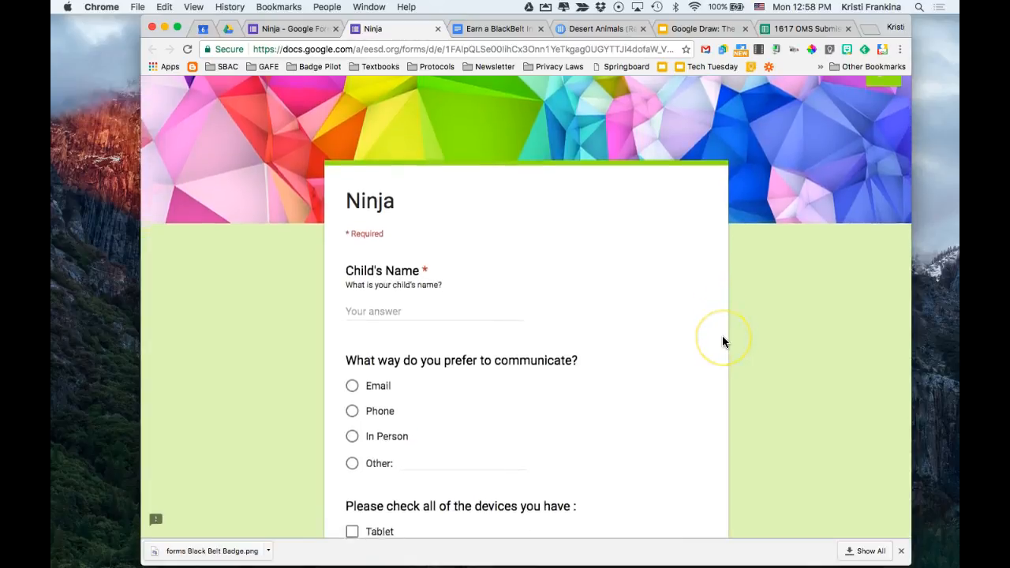
pyautogui.scroll(-10, 723, 341)
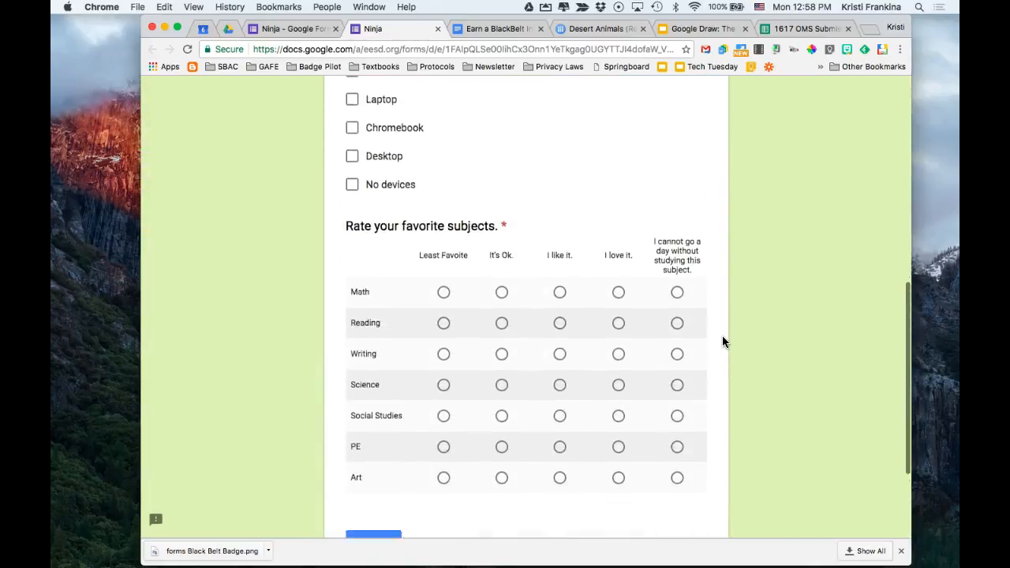